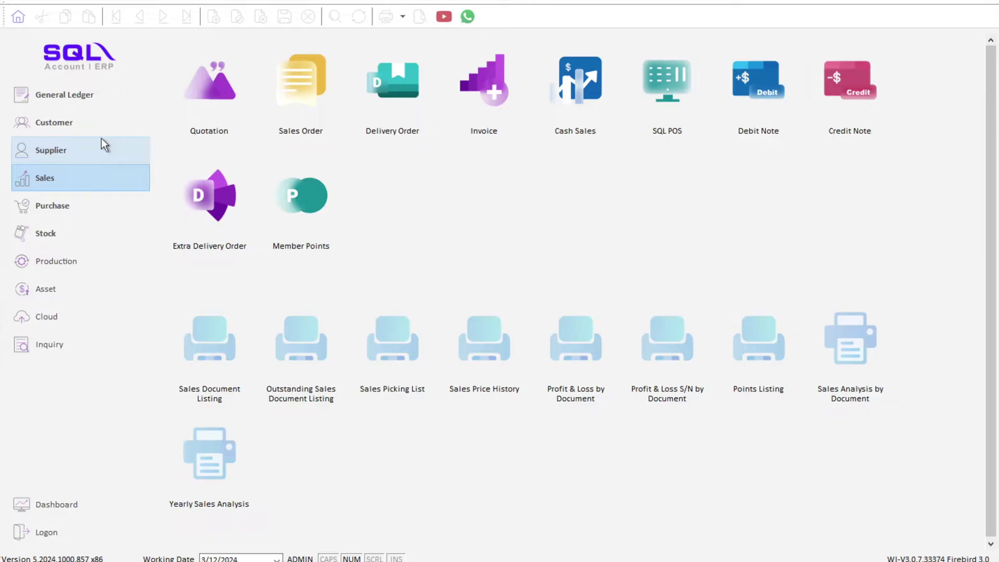
Switch from the Sales module to the Customer module in the left sidebar
click(90, 120)
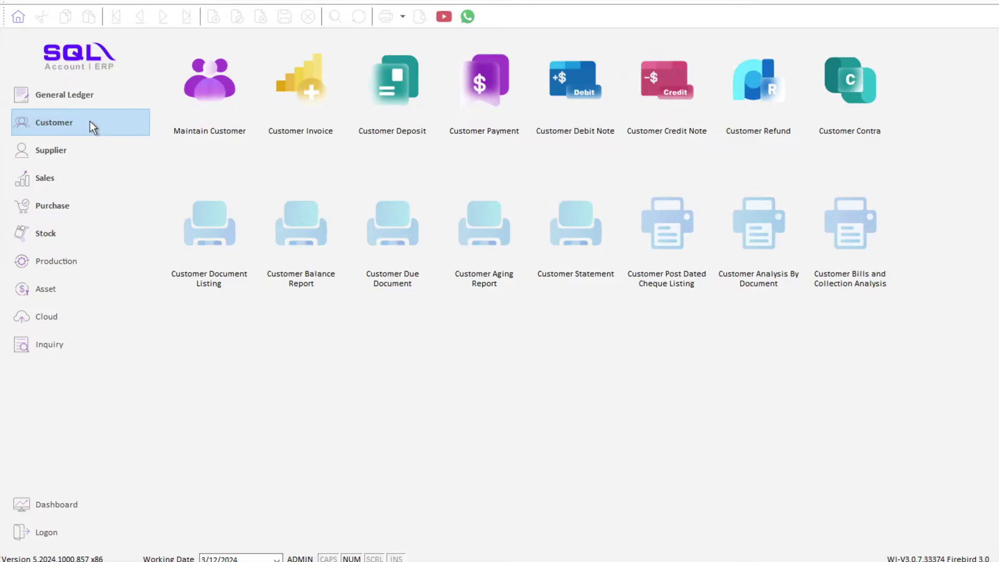
Start a new customer record with company name Maxis
click(190, 99)
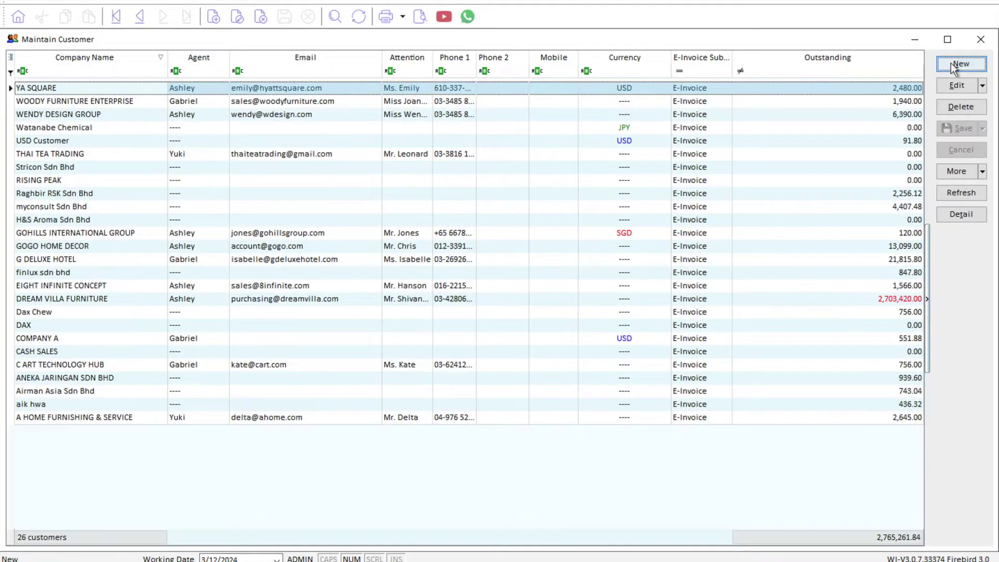
click(954, 67)
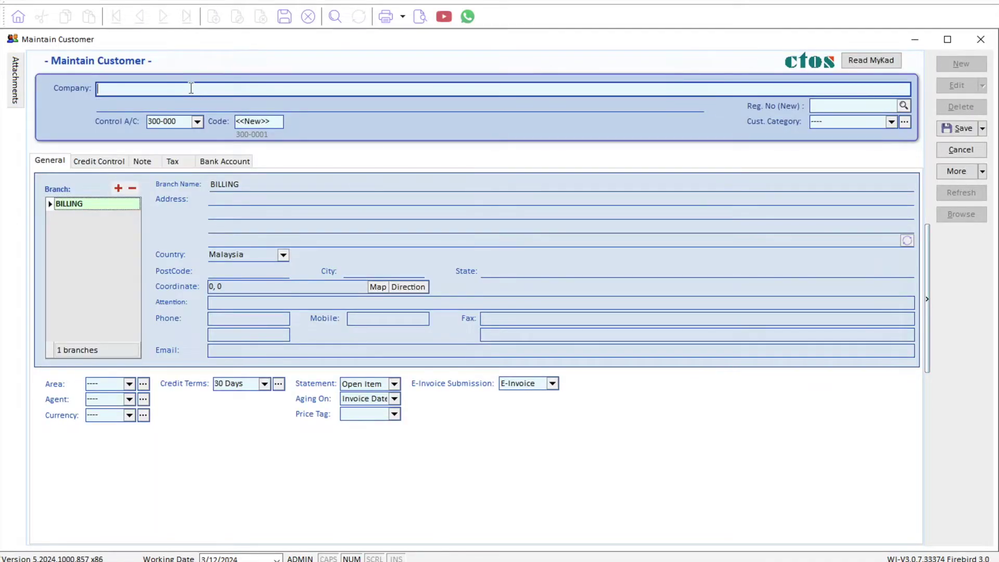
text(Maxis)
key(Tab)
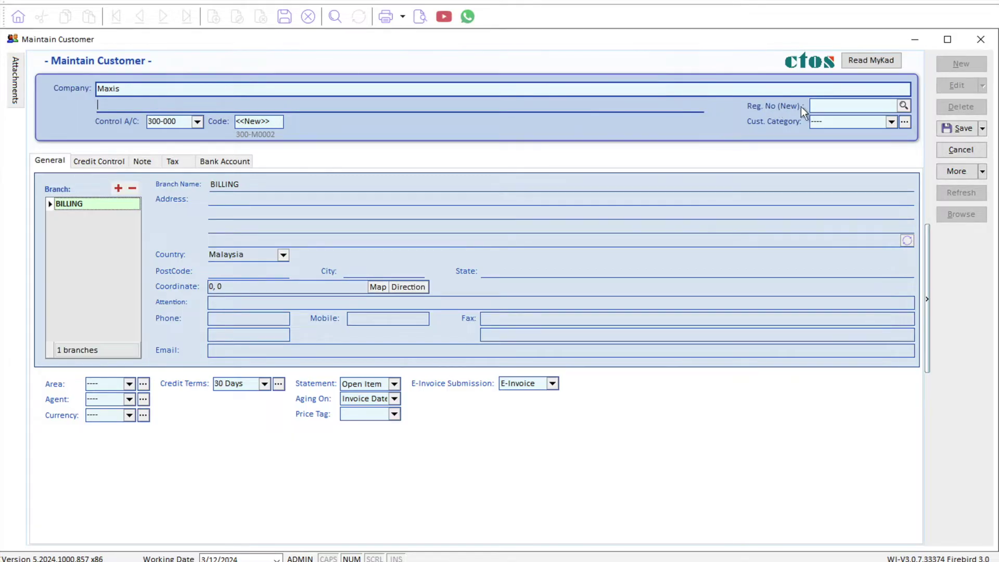
click(903, 106)
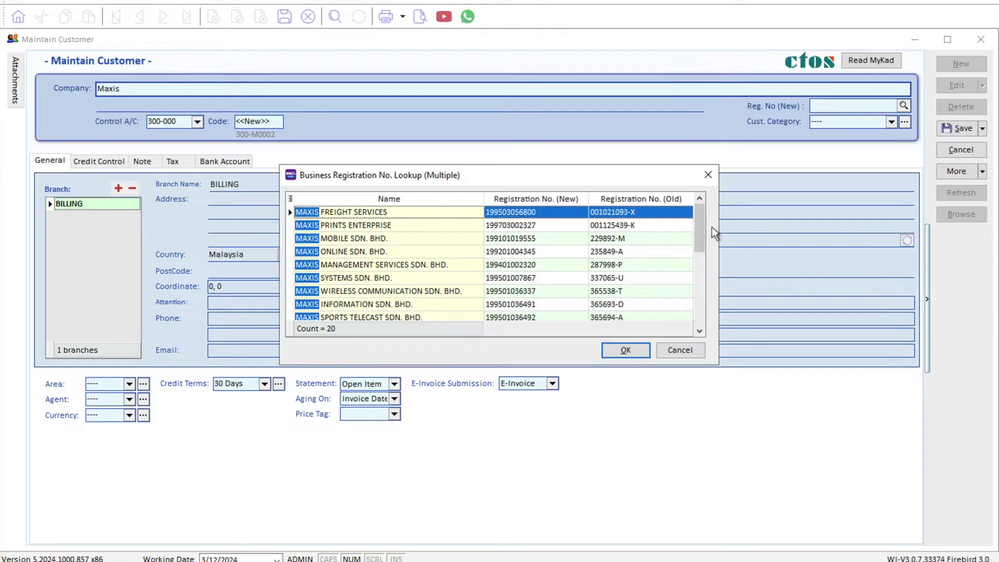
drag(703, 227, 702, 239)
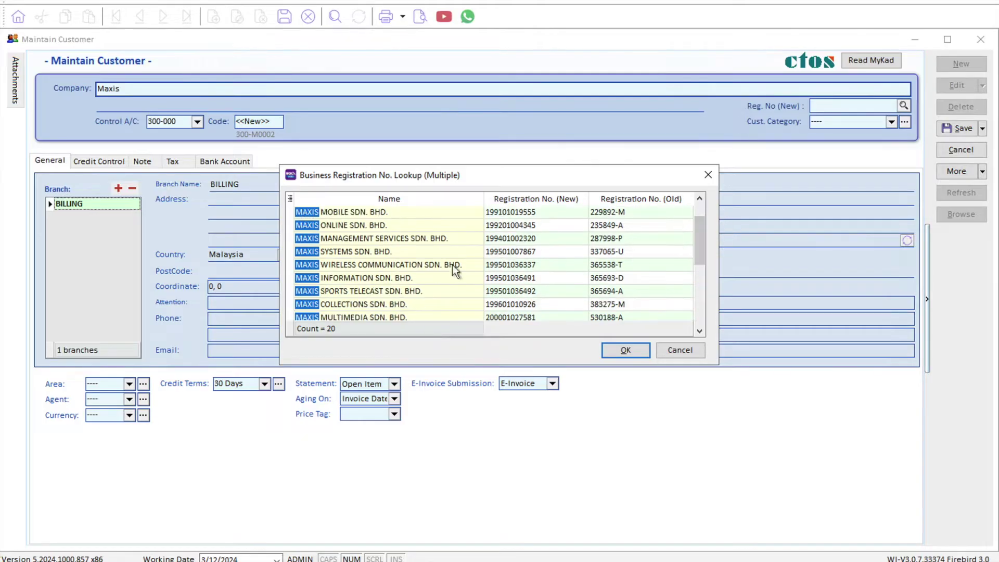
click(430, 264)
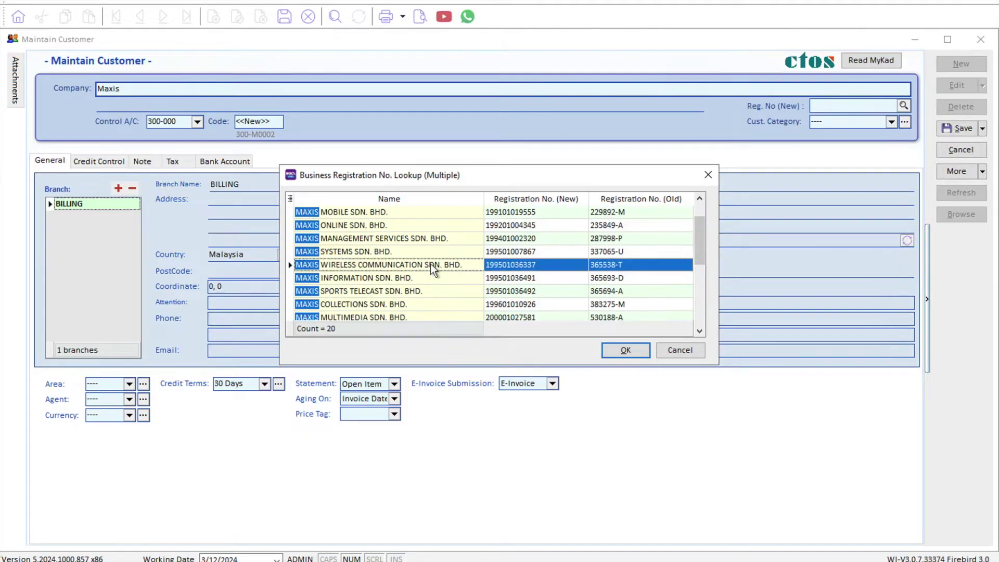
click(620, 352)
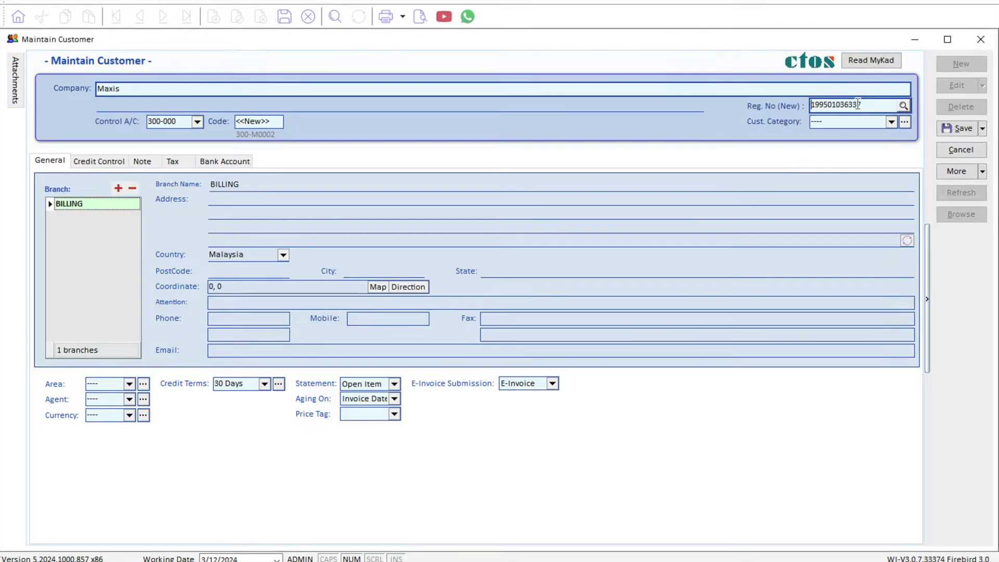
click(169, 161)
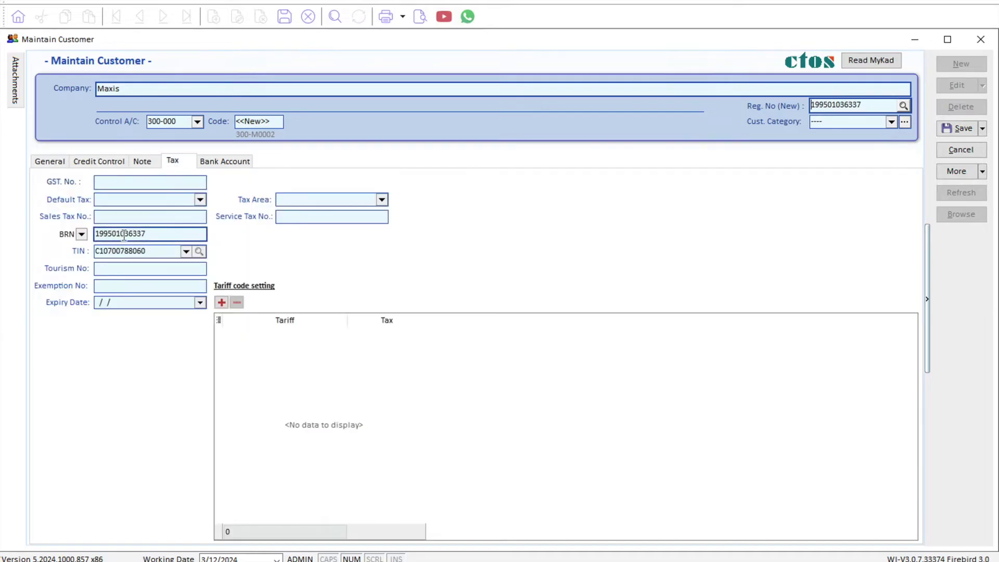
click(137, 251)
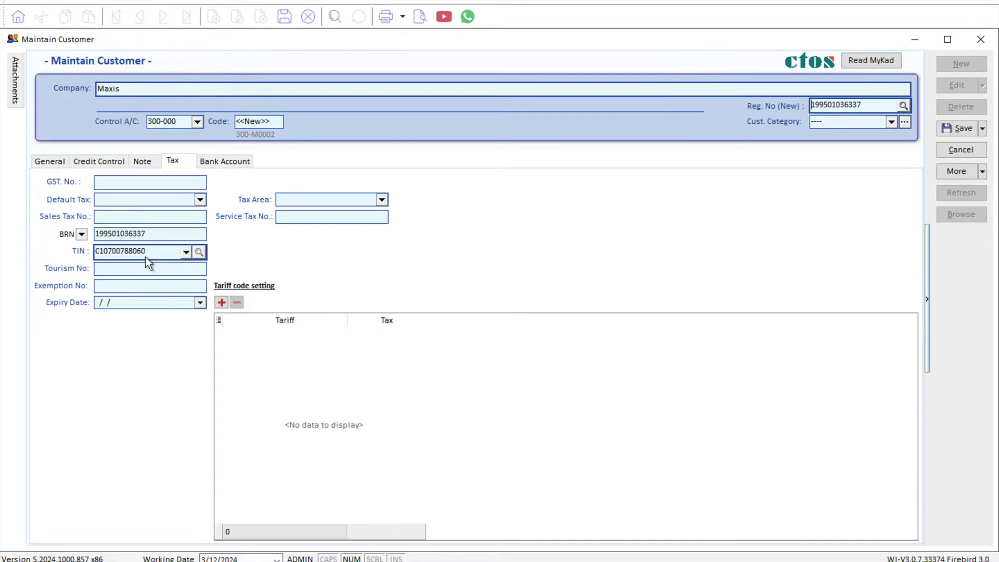
click(957, 130)
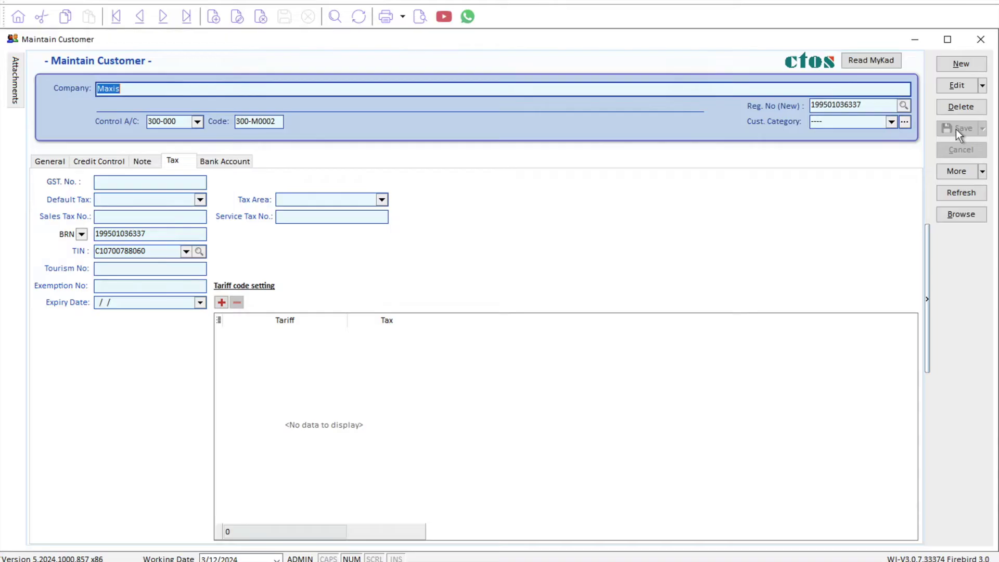
Start another new customer named ABC Pte Ltd, skipping the empty registry lookup
click(952, 69)
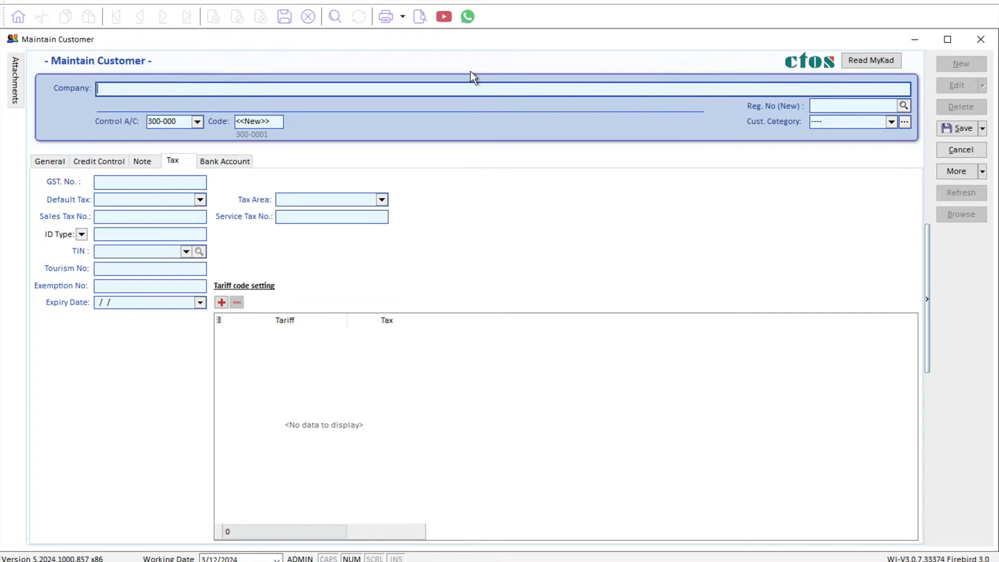
text(ABC Pte Ltd)
key(Tab)
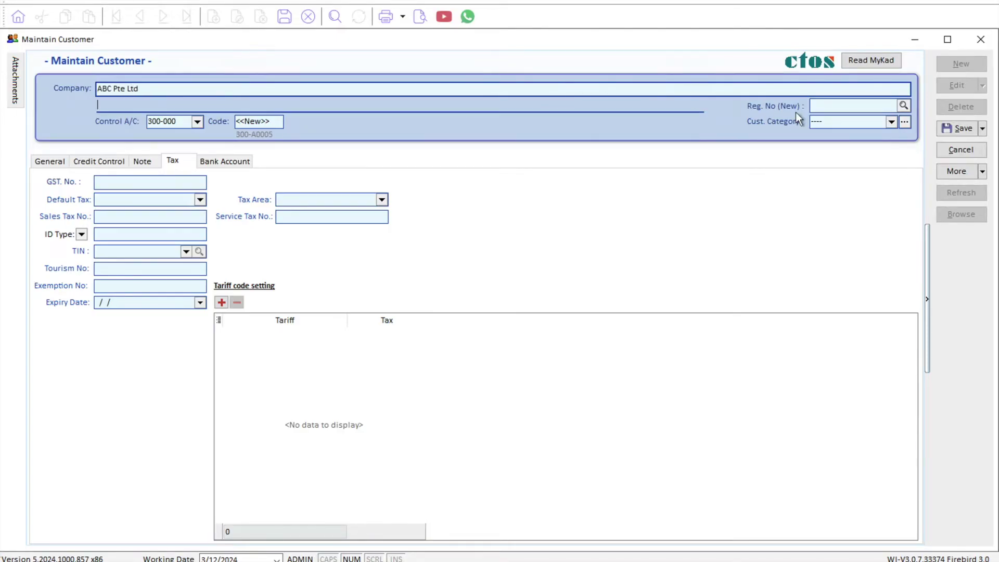
click(905, 106)
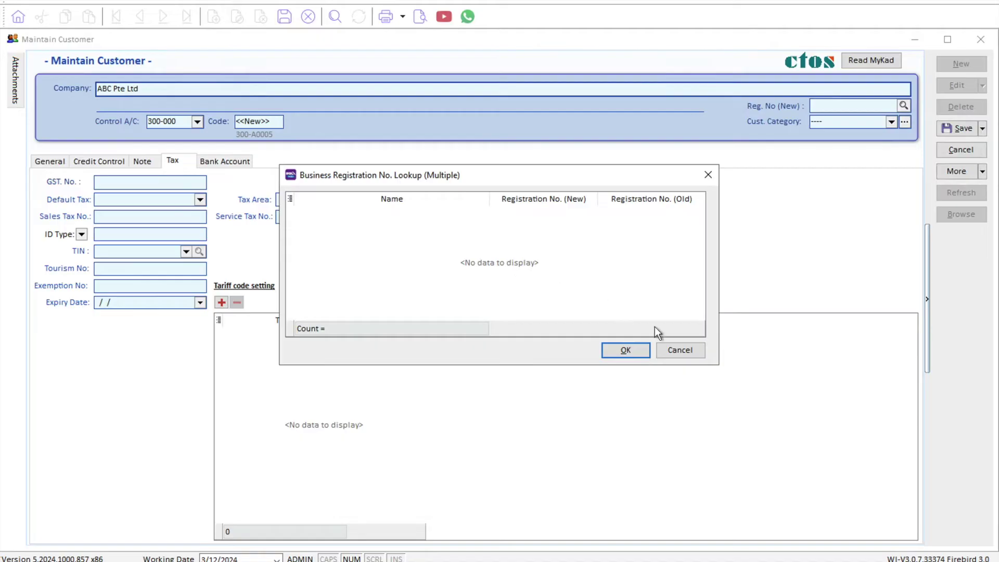
click(681, 353)
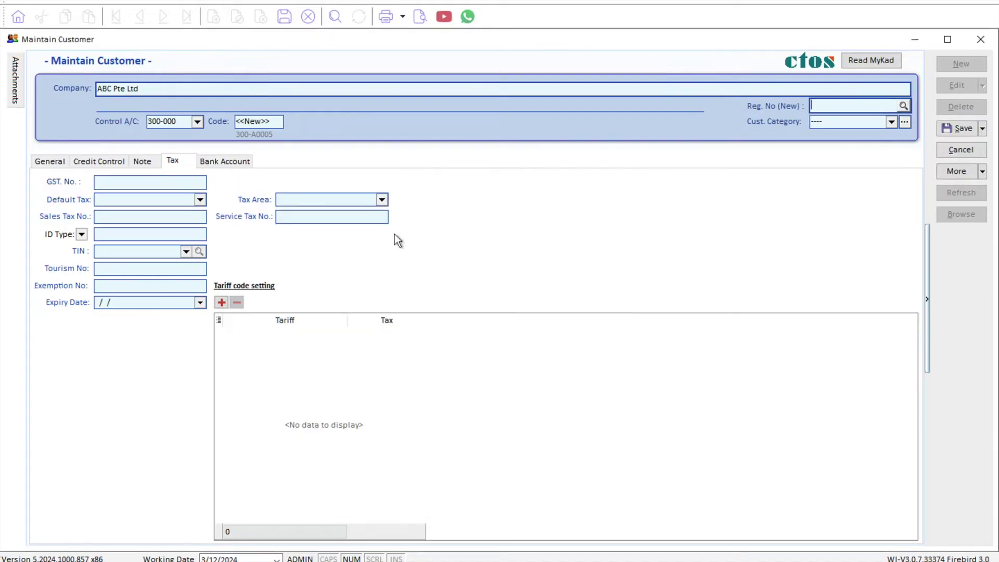
click(38, 161)
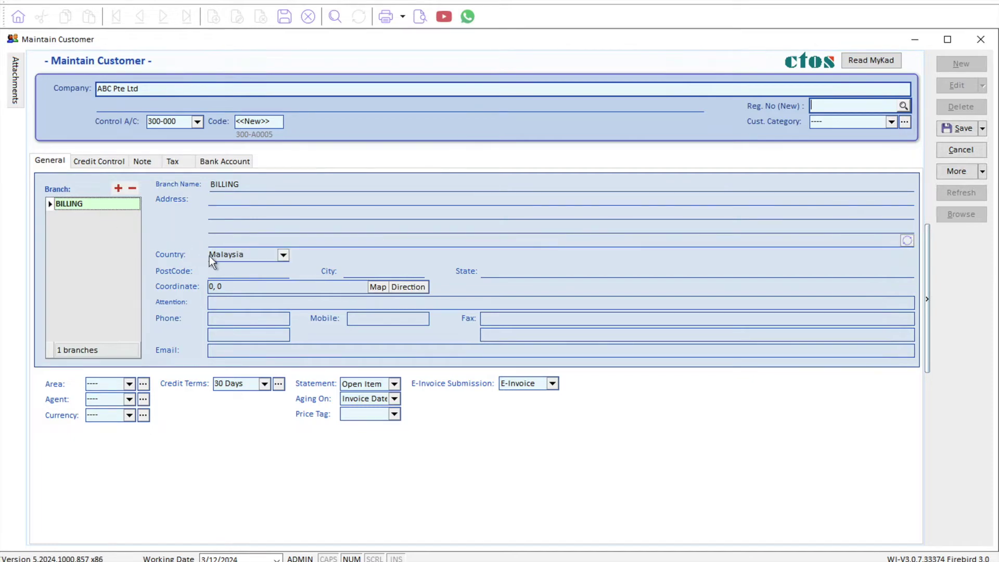
Set ABC Pte Ltd's country to Singapore and its currency to SGD
click(283, 257)
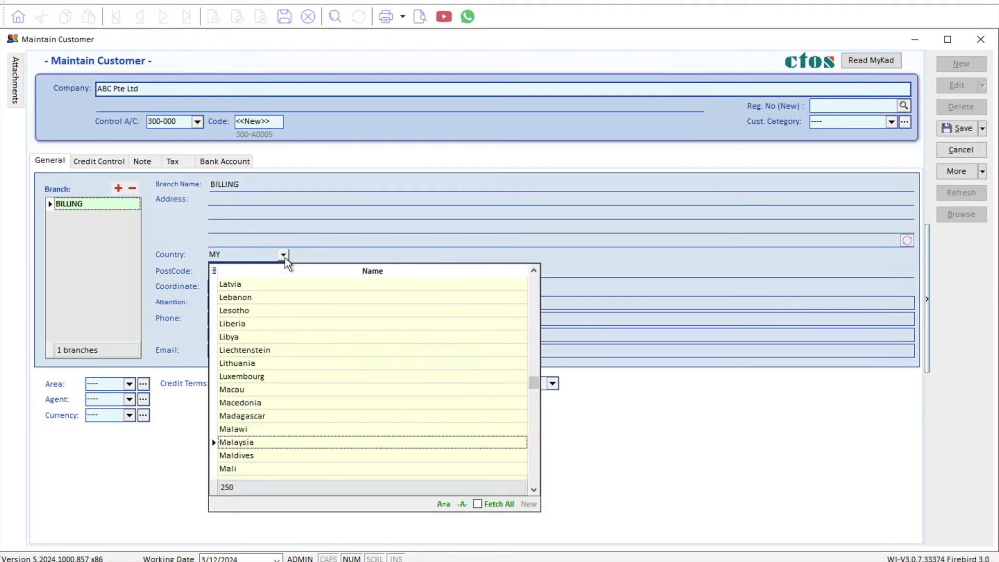
text(sing)
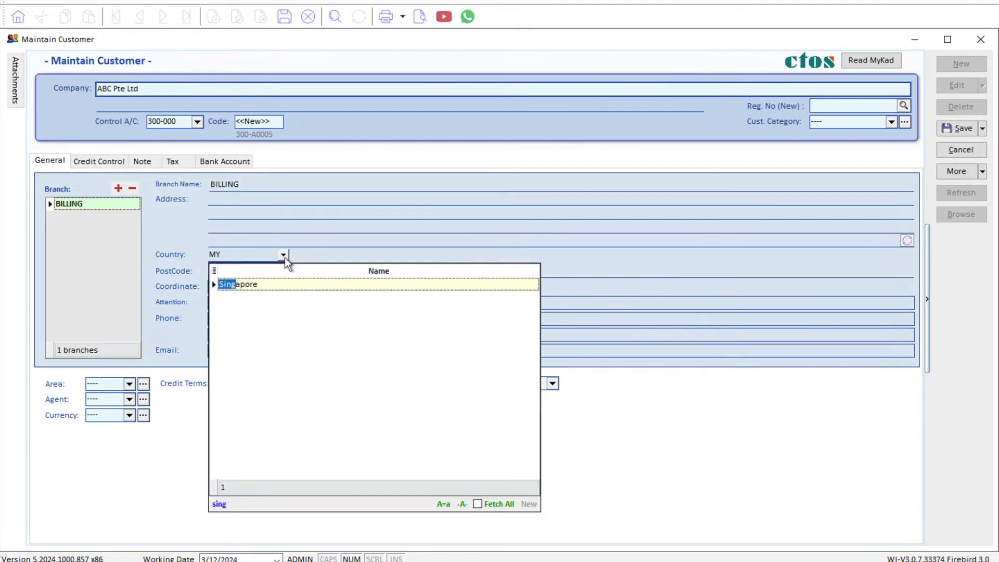
key(Return)
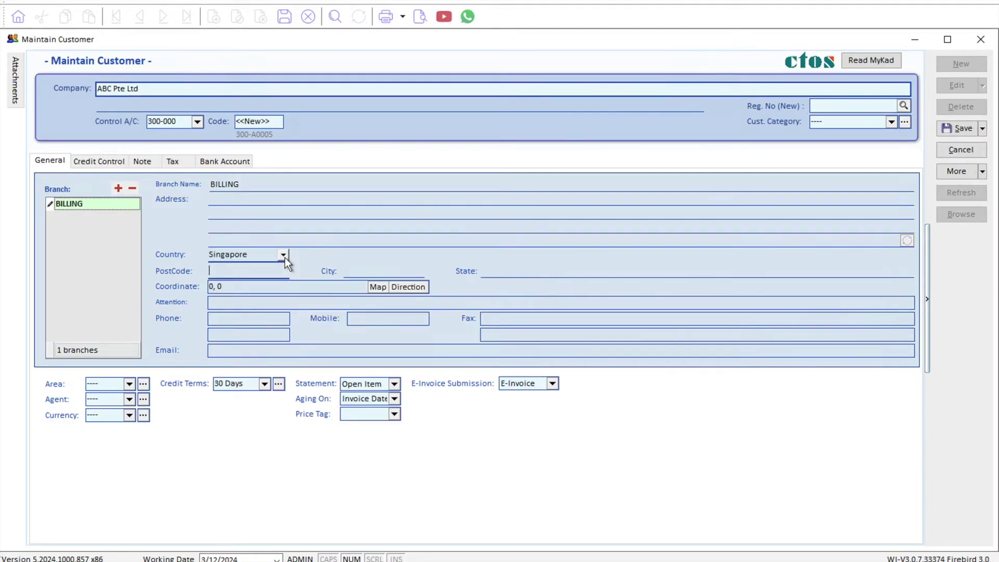
click(130, 416)
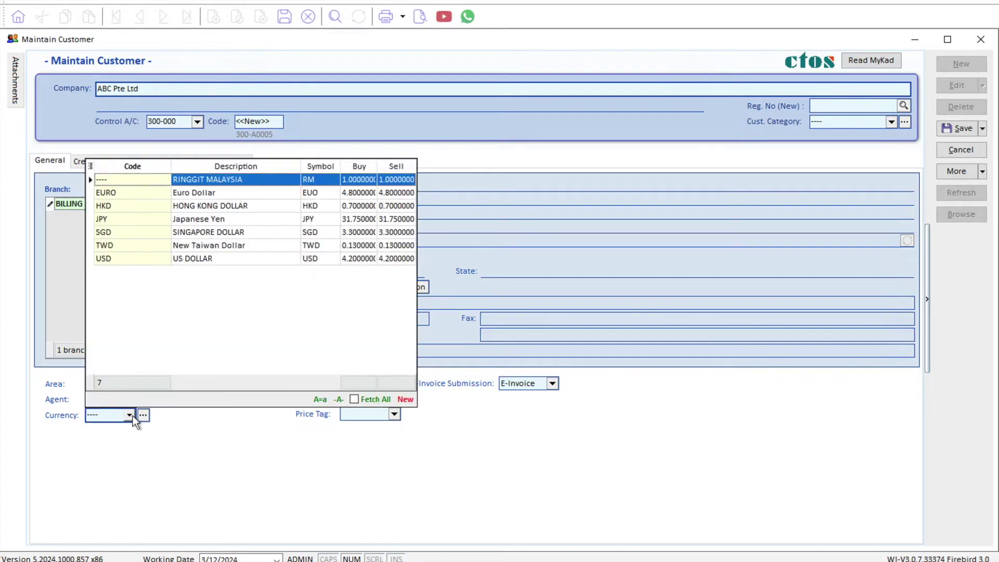
click(204, 238)
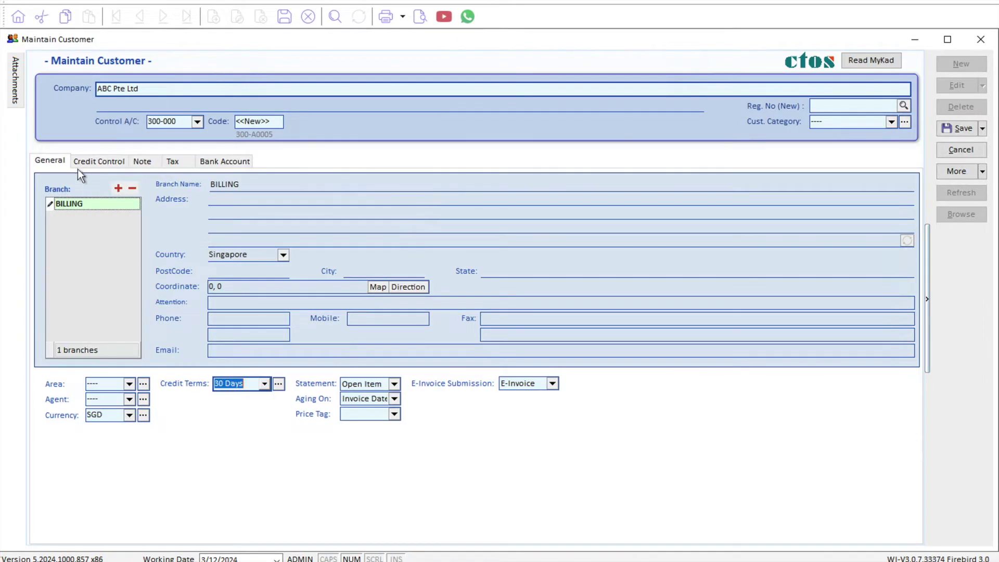
click(172, 161)
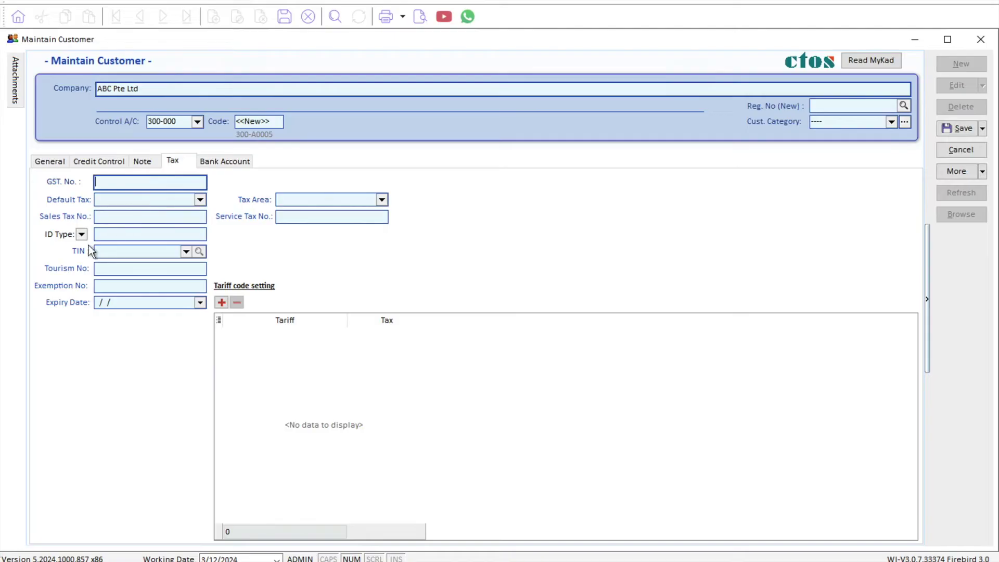
click(186, 253)
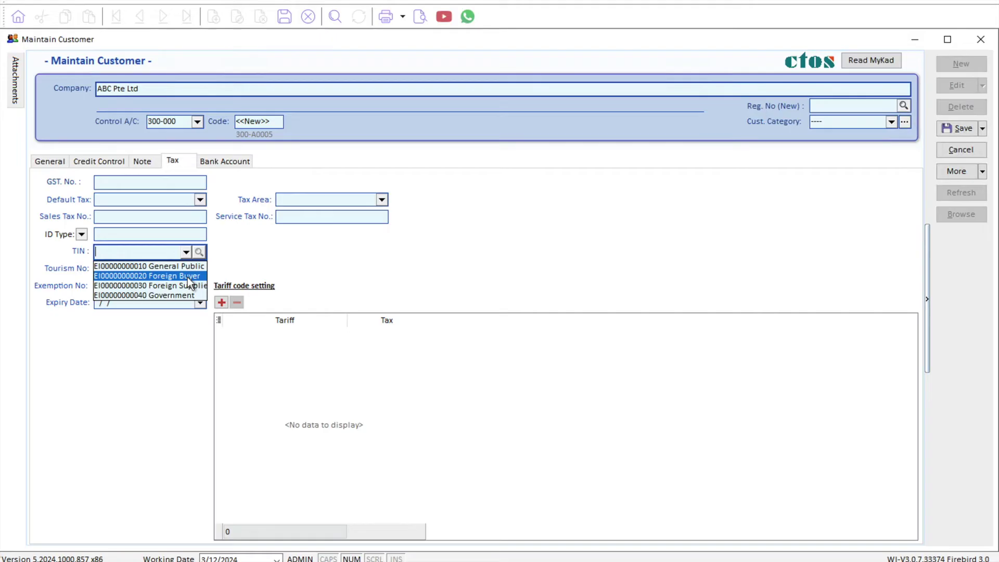
click(188, 276)
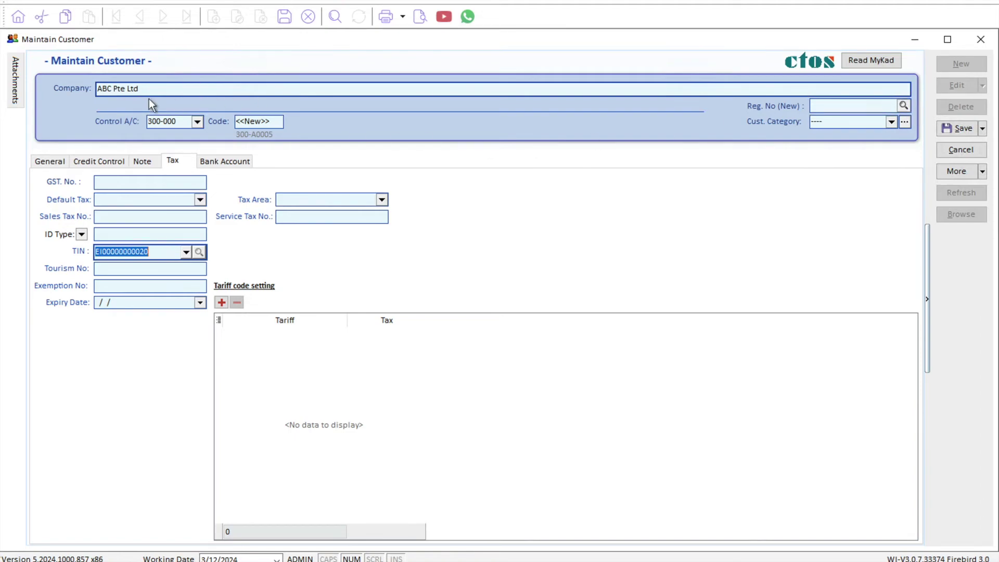
click(49, 162)
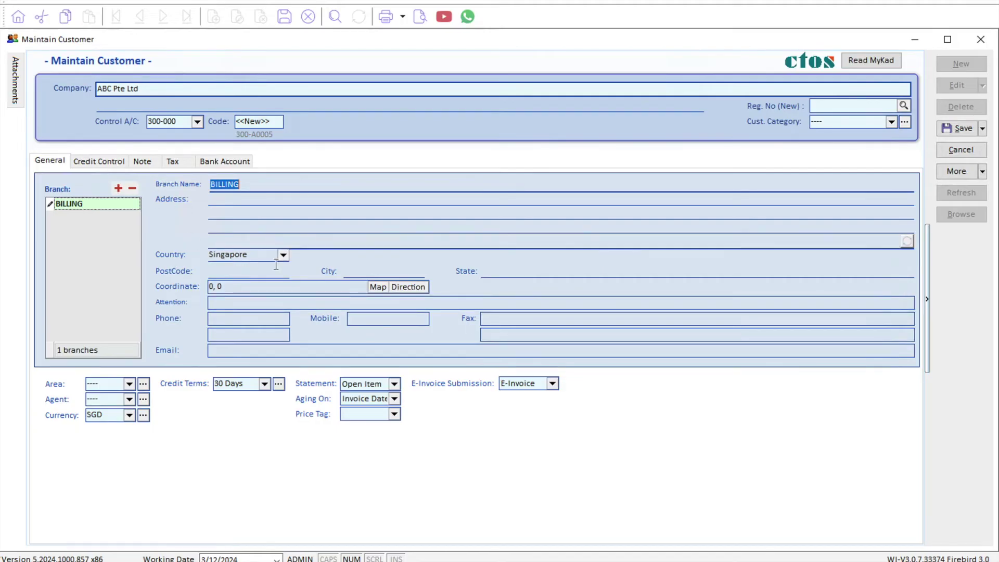
click(173, 162)
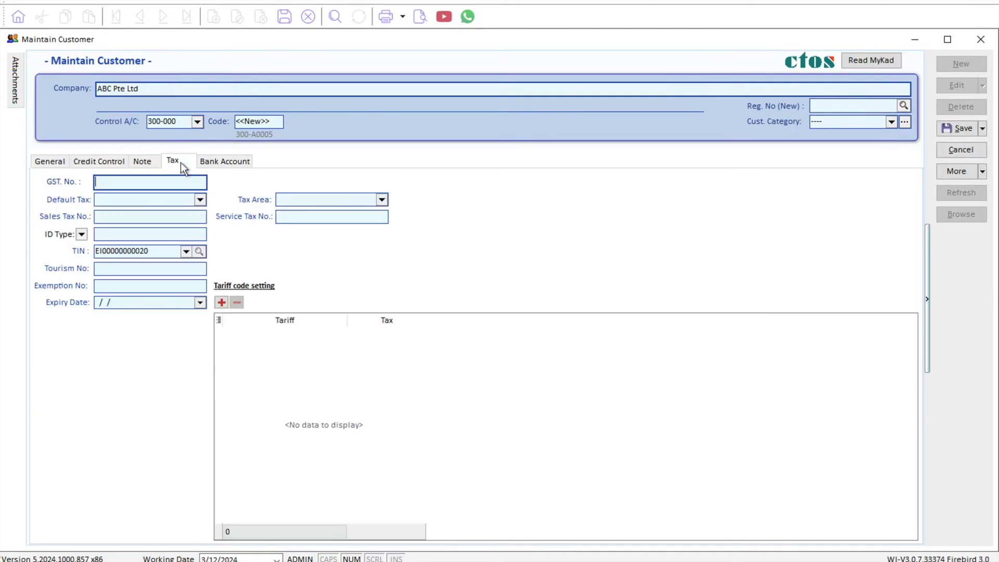
click(186, 252)
click(194, 279)
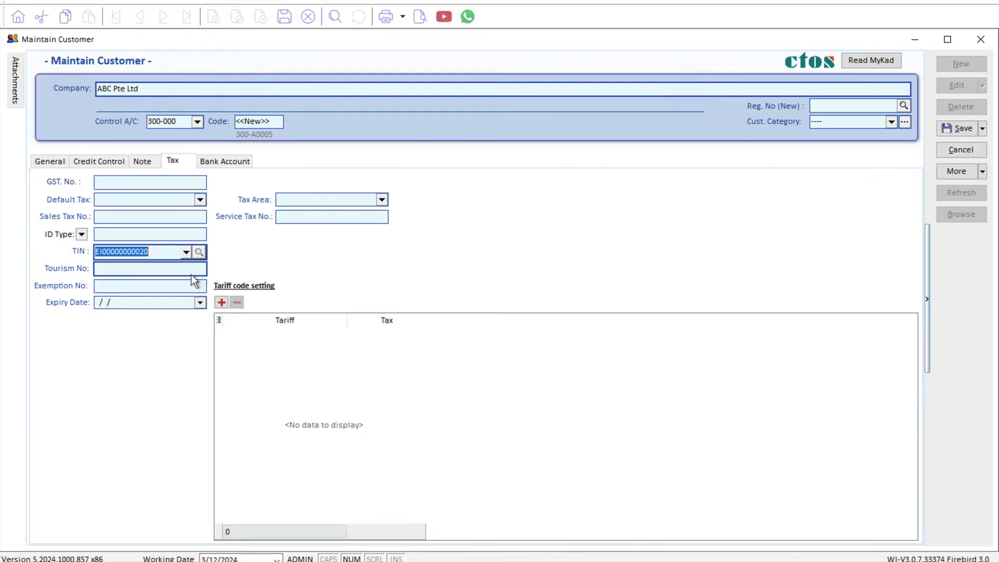
click(947, 130)
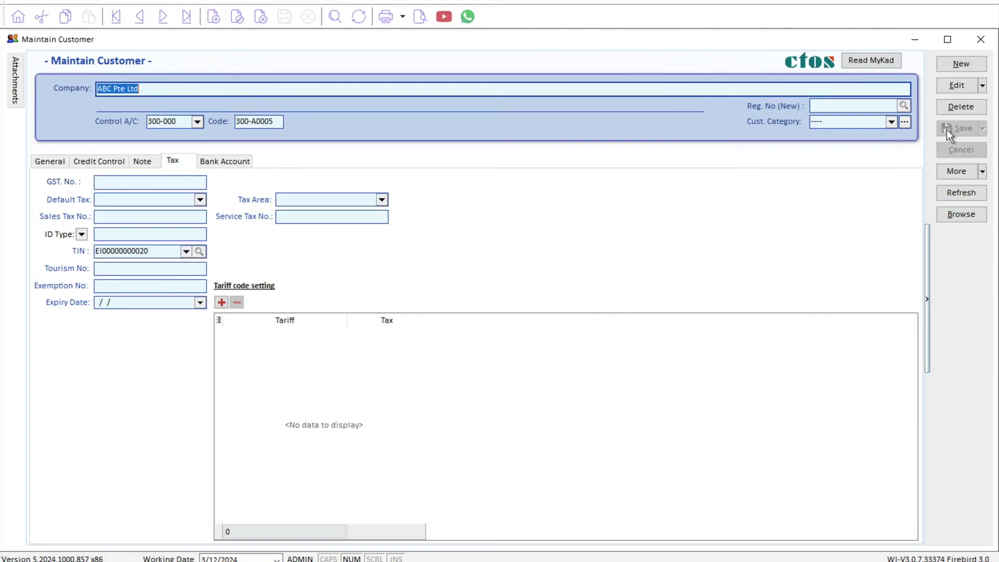
Create a new sales invoice for customer ABC Pte Ltd
click(978, 40)
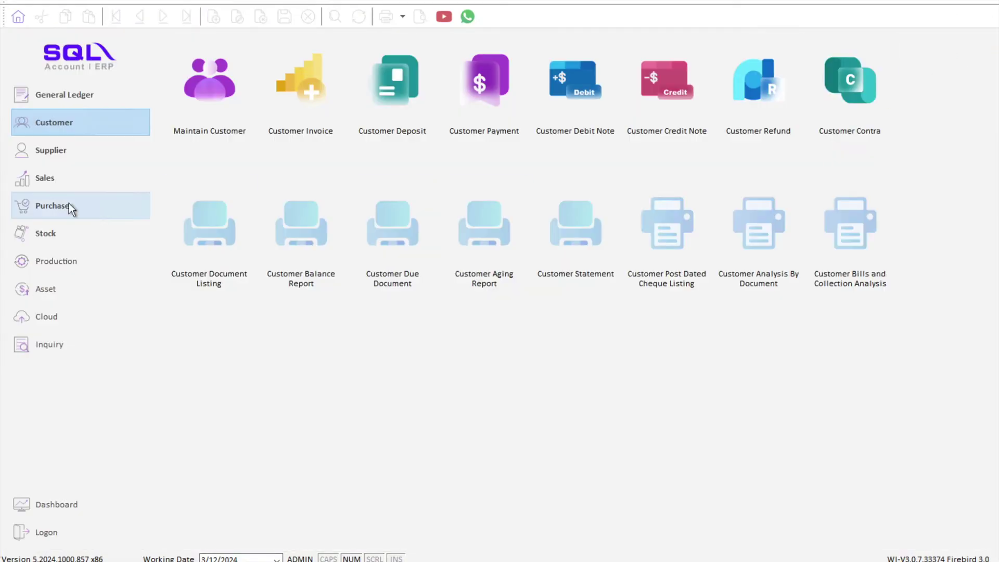
click(23, 177)
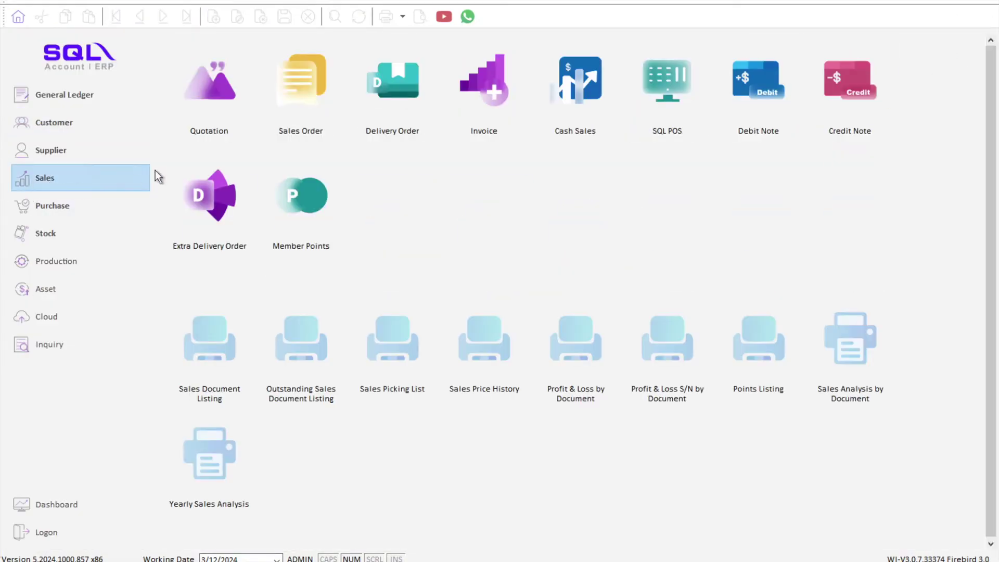
click(483, 89)
click(898, 65)
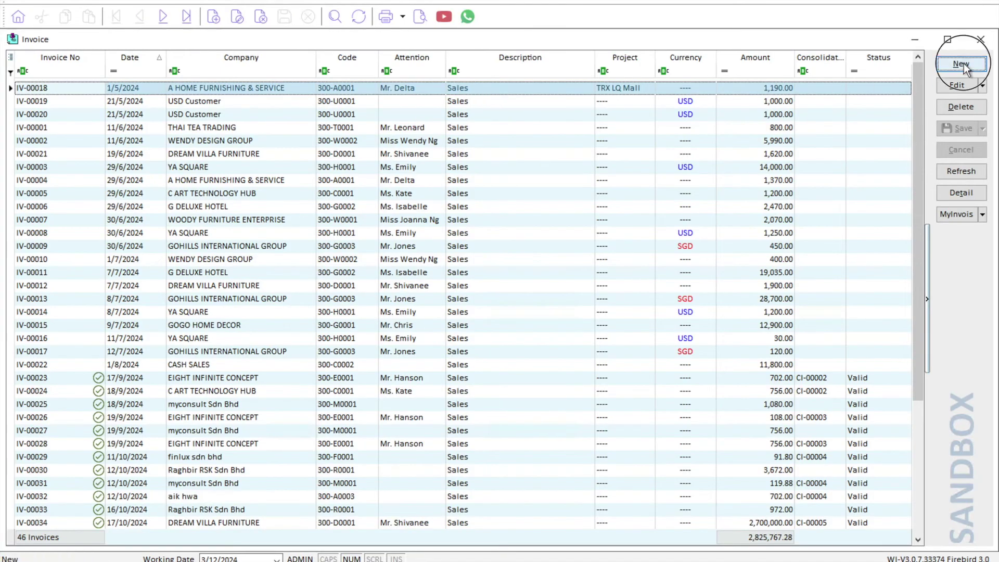
click(140, 79)
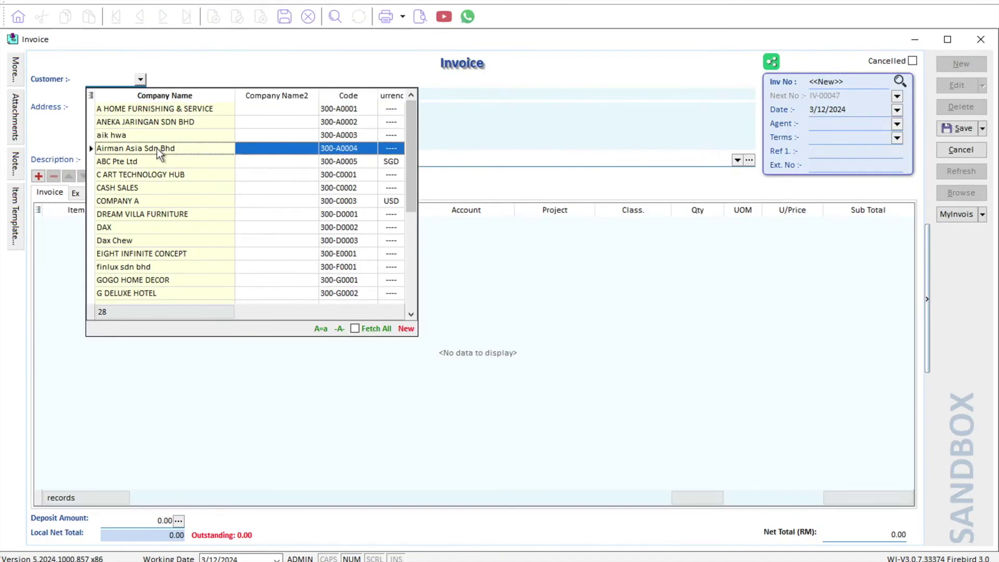
text(abc)
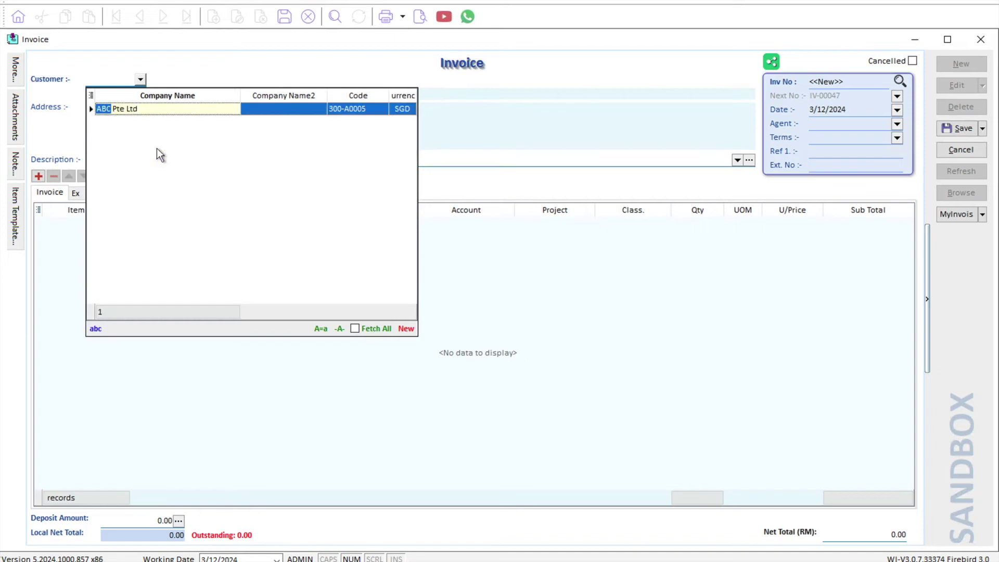
click(151, 114)
Add a CONST construction services line at unit price 2345 and save invoice IV-00047
click(39, 176)
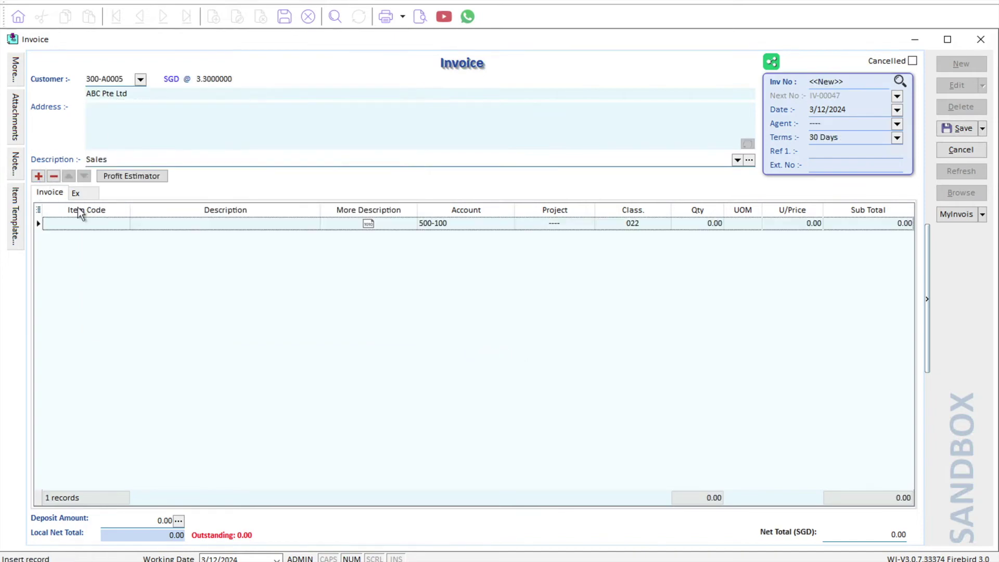
click(107, 226)
click(120, 225)
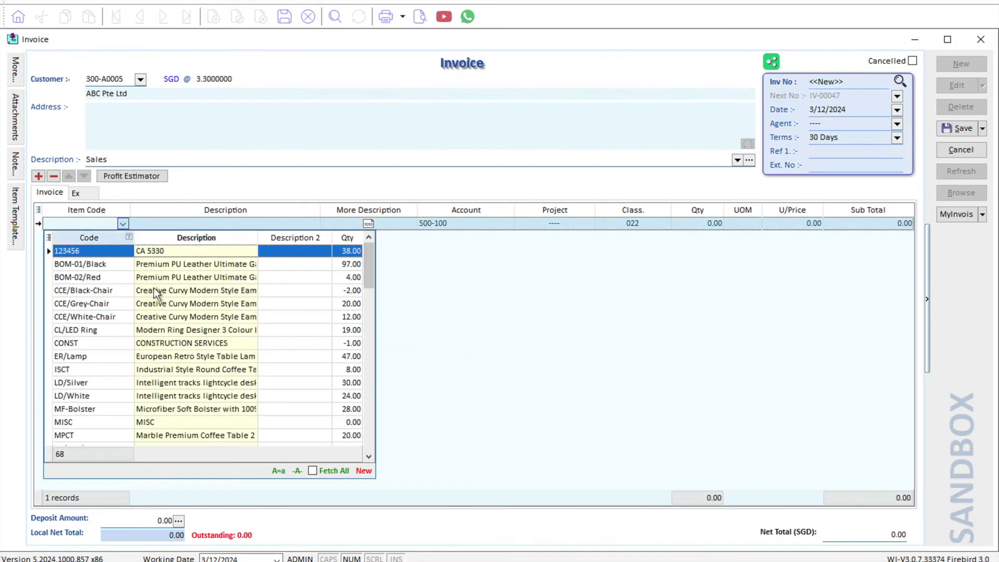
click(192, 347)
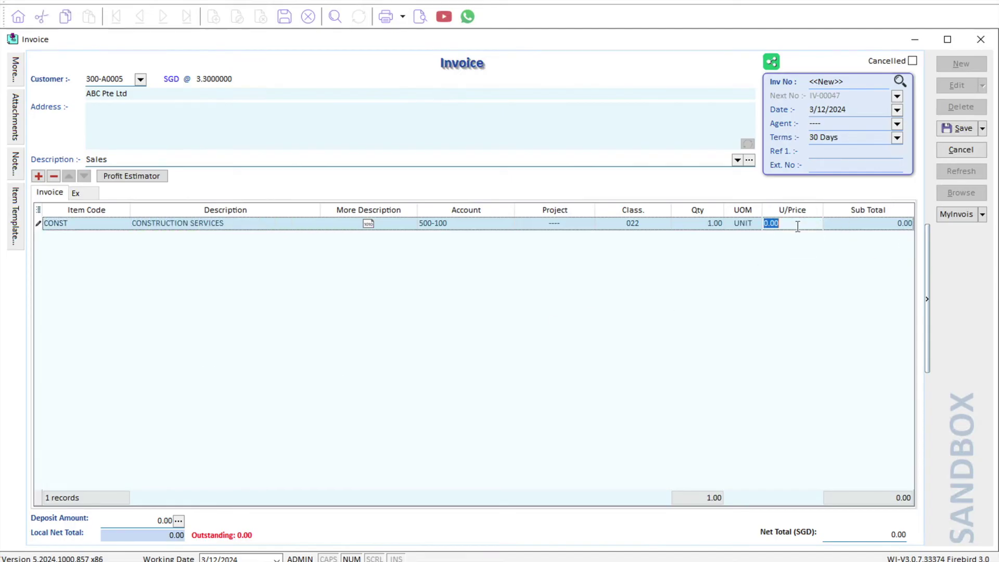
text(2345)
click(955, 128)
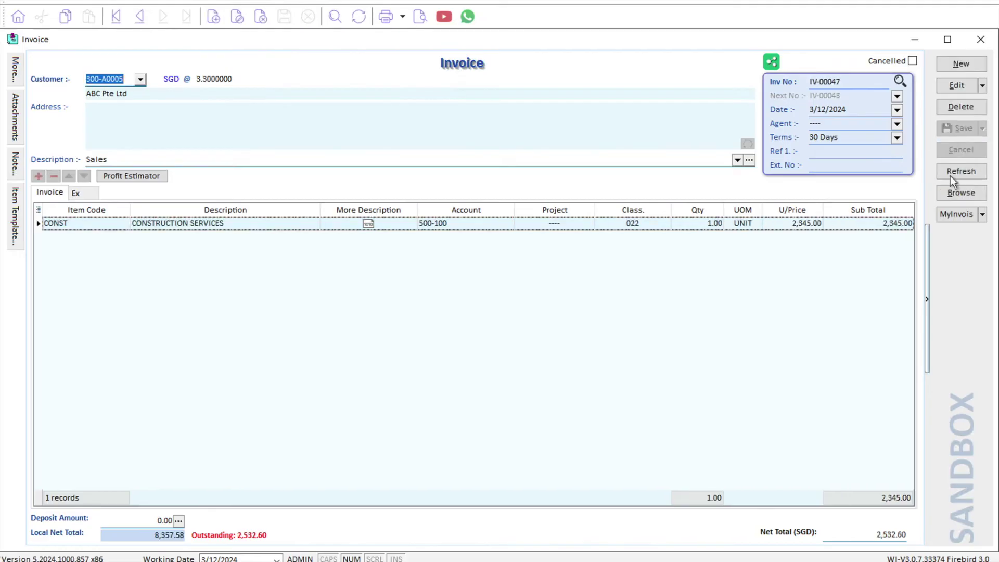
click(955, 217)
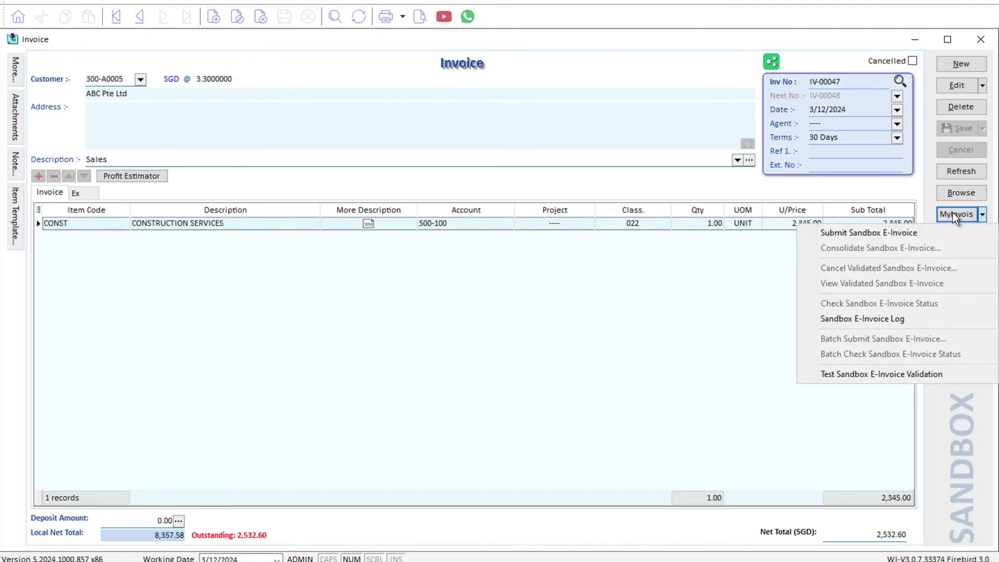
Submit invoice IV-00047 to the MyInvois sandbox as an e-invoice
click(932, 231)
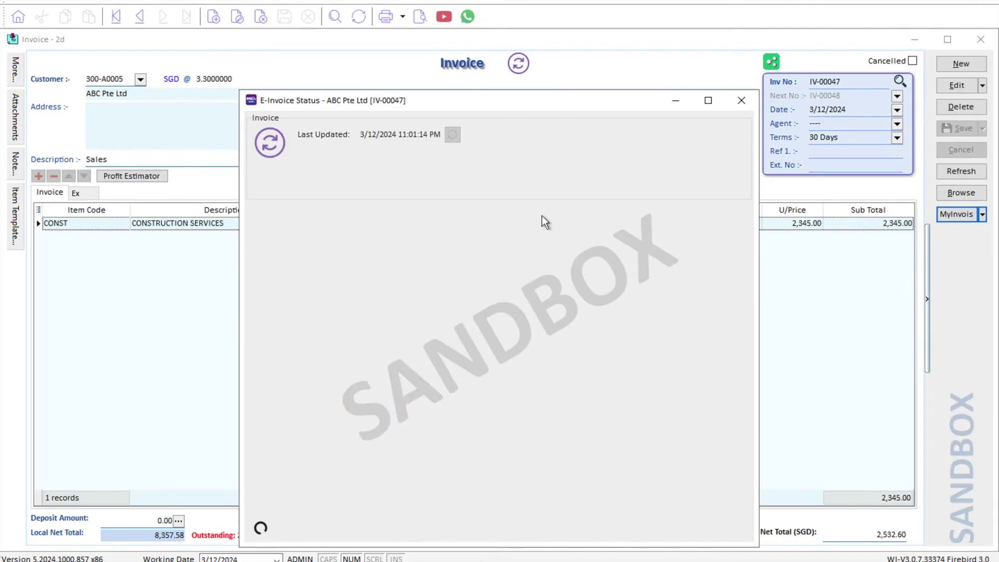